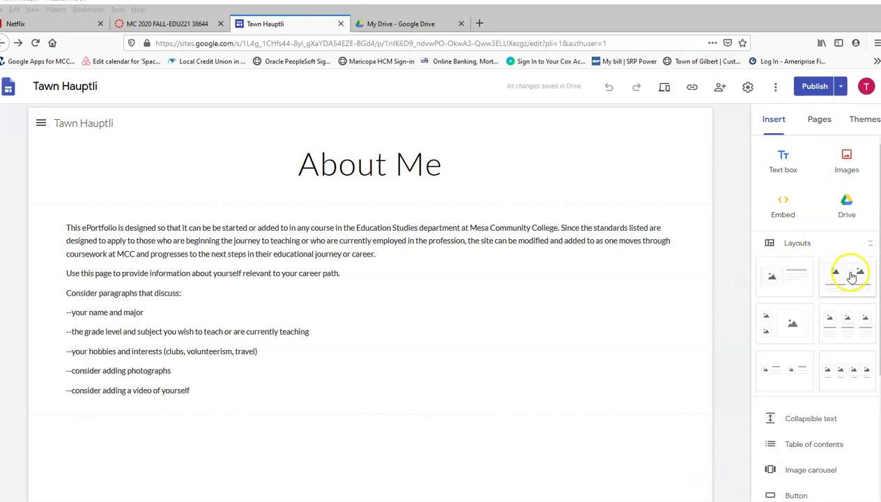
# Add an image-left, text-right section below the About Me text and select its empty image slot.
pyautogui.click(774, 281)
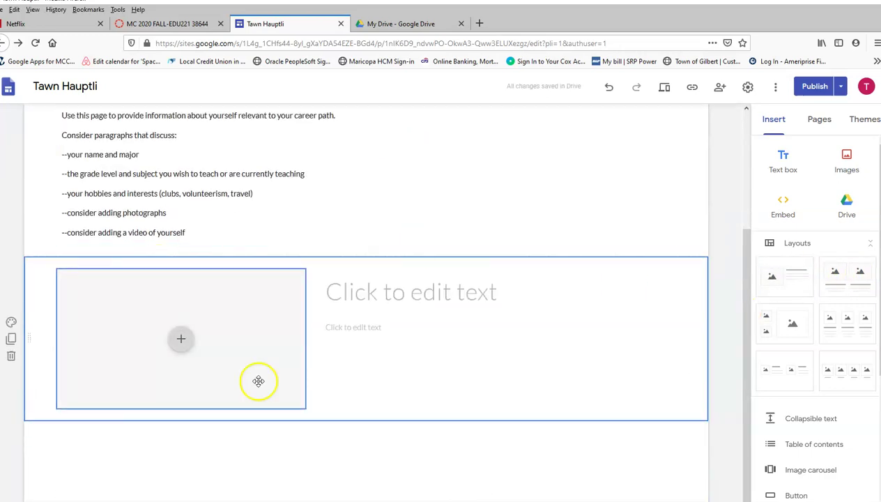
pyautogui.click(180, 341)
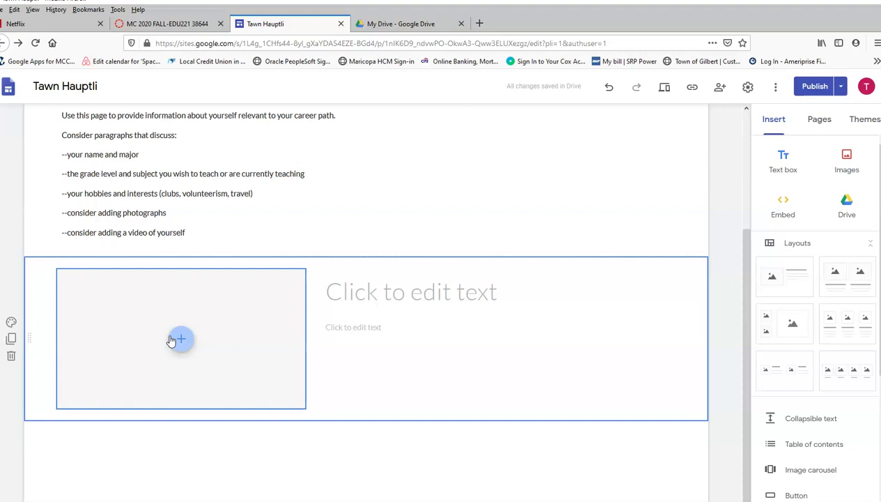
pyautogui.click(163, 338)
# Create a new folder named 'ePortfolio Folder' in My Drive.
pyautogui.click(391, 24)
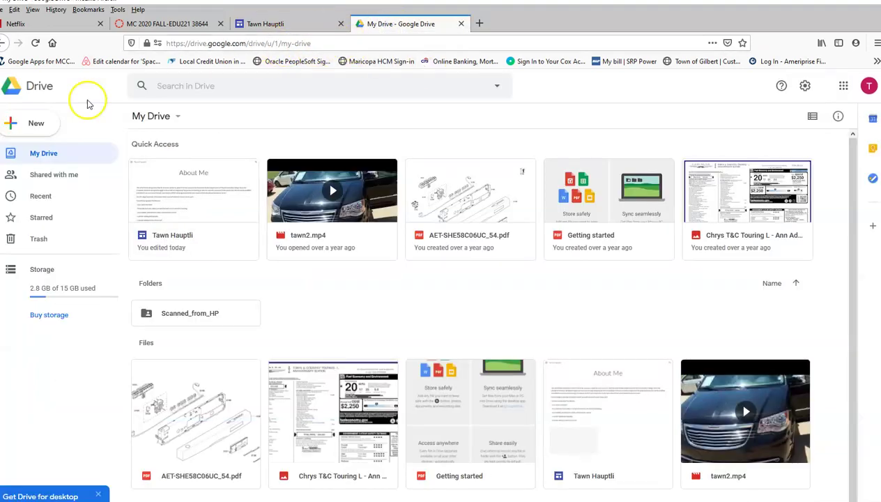
pyautogui.click(44, 125)
pyautogui.click(45, 126)
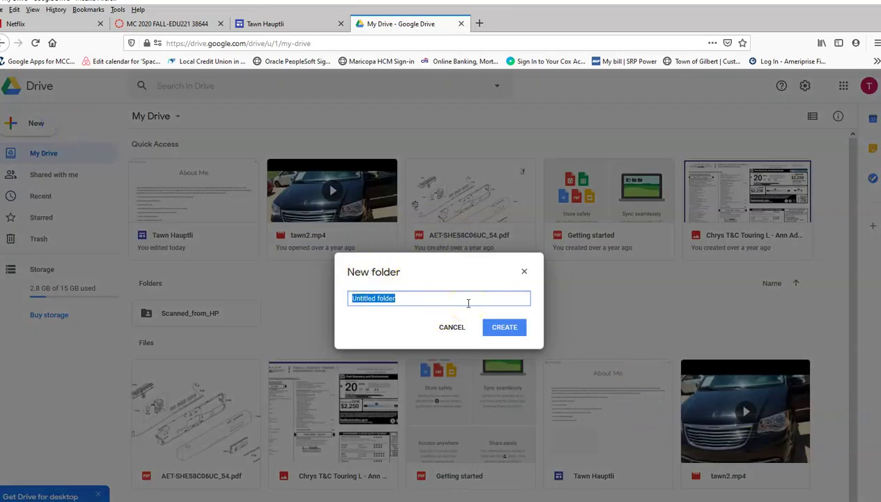
pyautogui.write('ePortfol')
pyautogui.press('BackSpace')
pyautogui.write('lio Folder')
pyautogui.press('BackSpace')
pyautogui.press('BackSpace')
pyautogui.write('er')
pyautogui.click(503, 327)
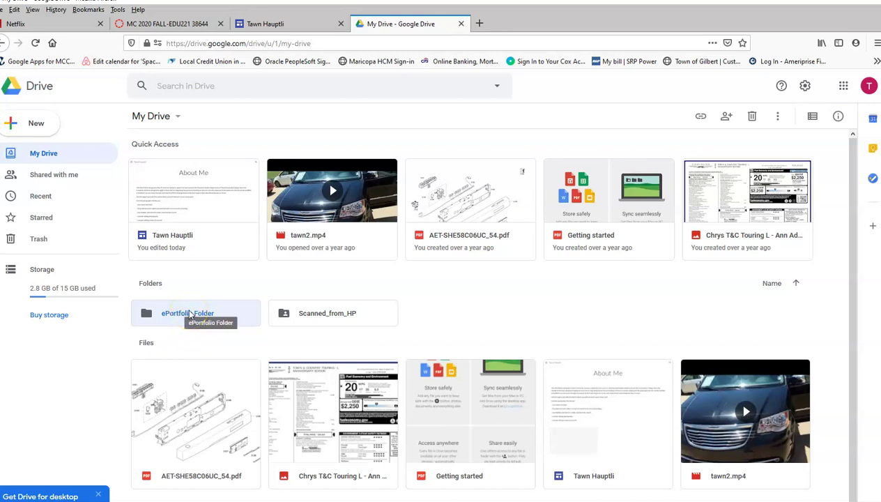
# Upload the JPG photo of two smiling women from Pictures into ePortfolio Folder.
pyautogui.doubleClick(188, 314)
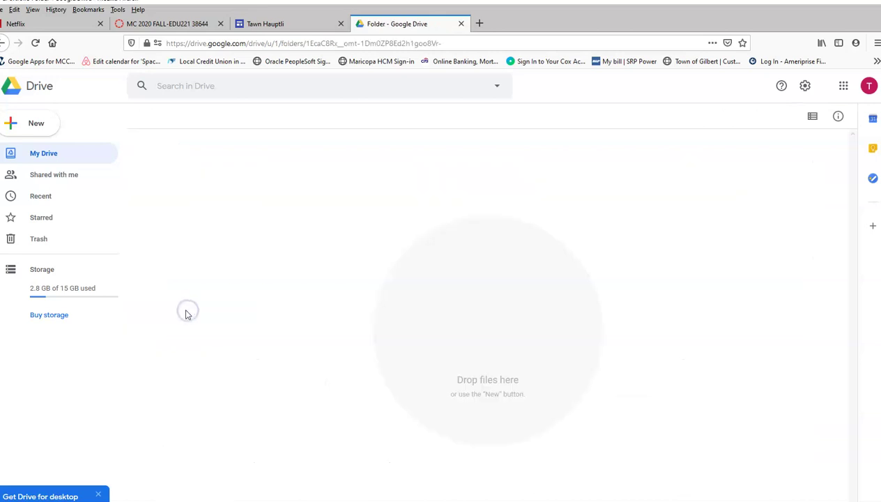
pyautogui.click(38, 124)
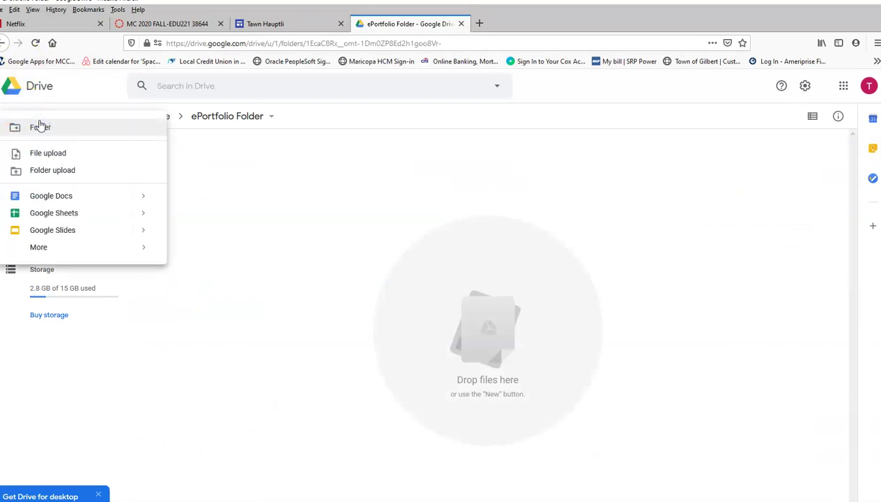
pyautogui.click(39, 159)
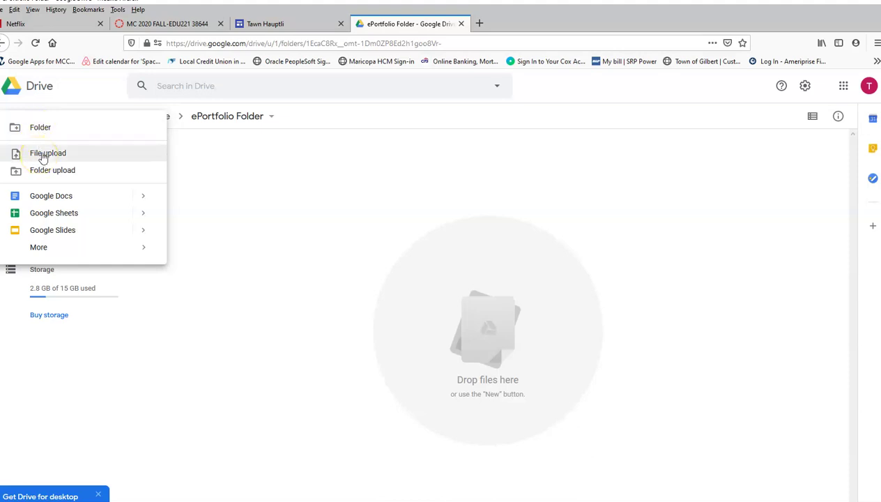
pyautogui.click(43, 154)
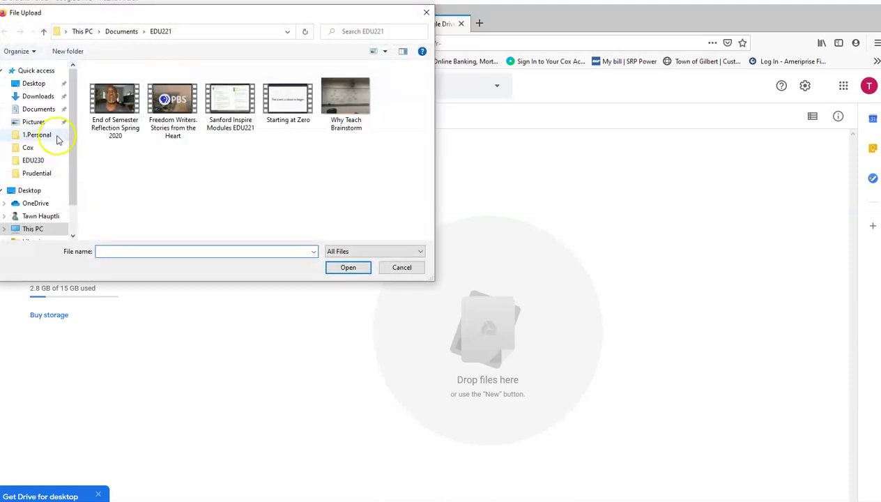
pyautogui.click(32, 122)
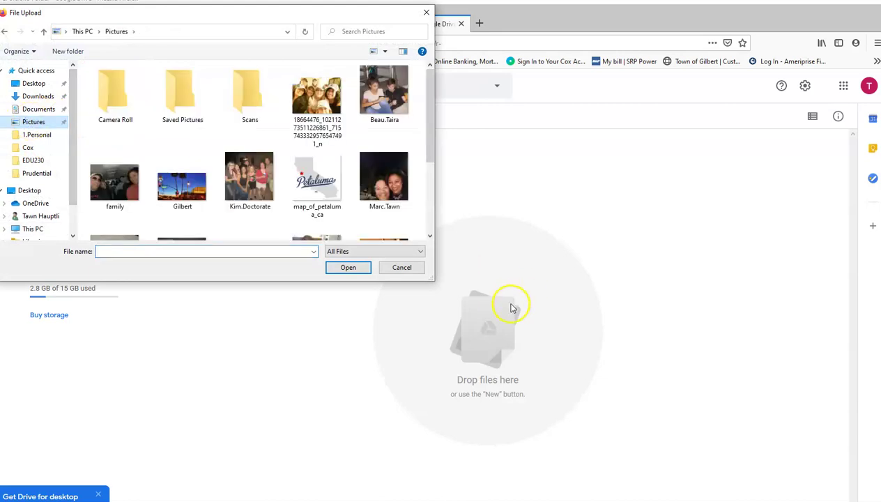
pyautogui.scroll(-3, 384, 150)
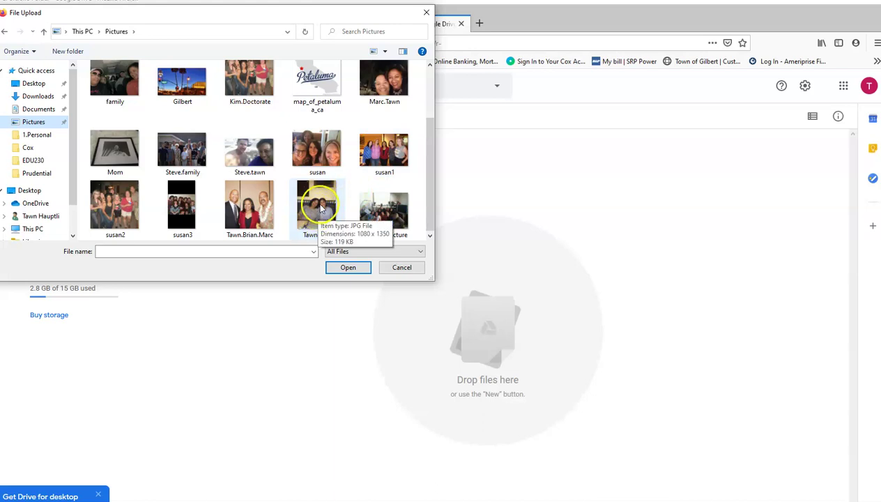
pyautogui.click(321, 208)
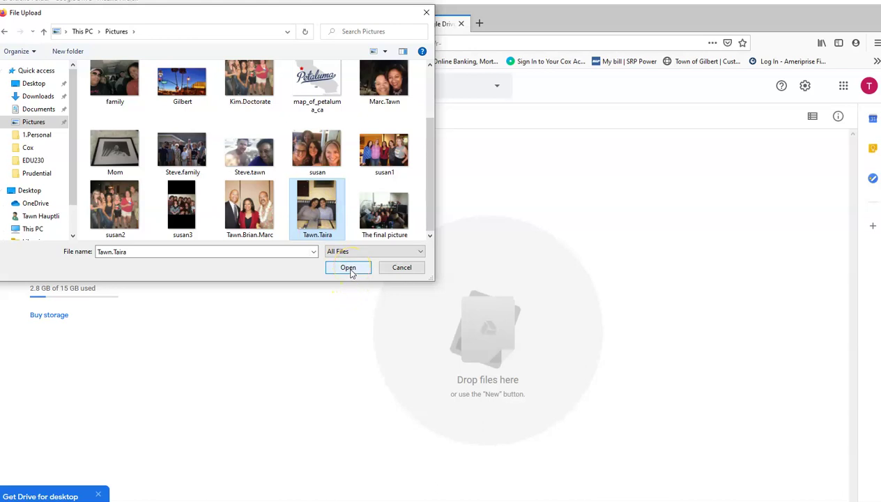
pyautogui.click(349, 269)
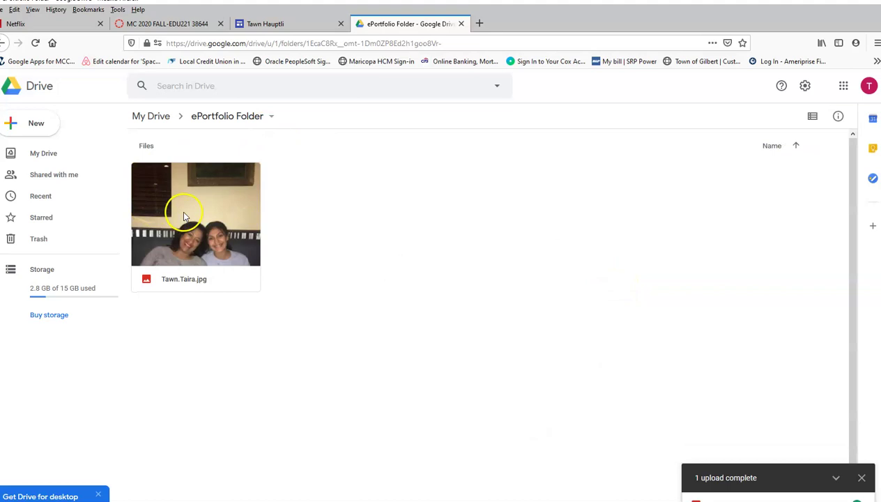
pyautogui.moveTo(182, 213)
pyautogui.mouseDown()
pyautogui.moveTo(171, 179)
pyautogui.moveTo(191, 216)
pyautogui.mouseUp()
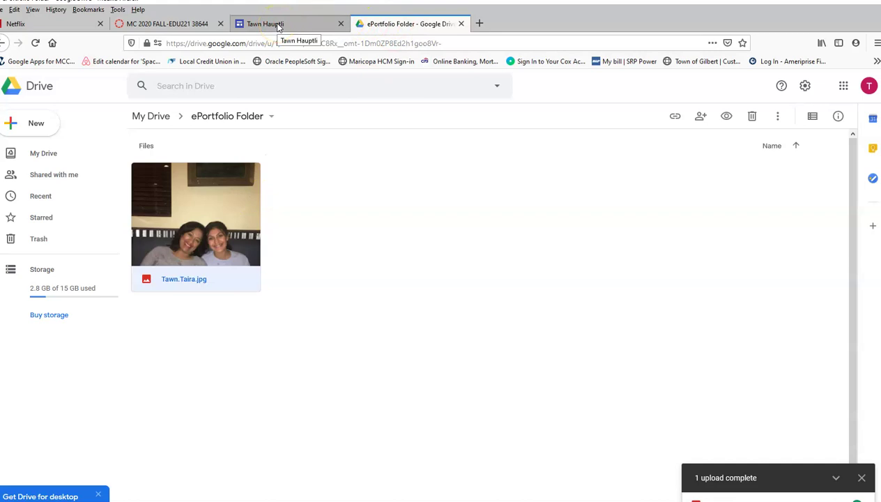
# Fill the section's image placeholder with the photo from ePortfolio Folder in Drive.
pyautogui.click(278, 26)
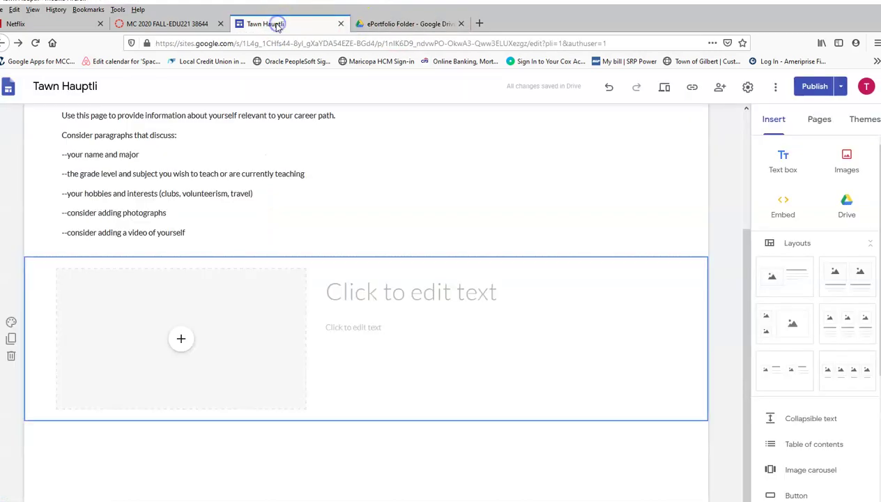
pyautogui.click(177, 337)
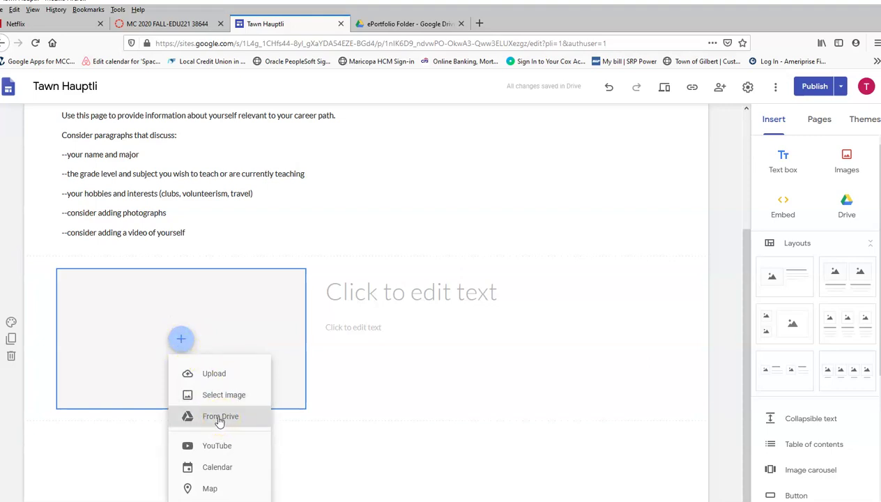
pyautogui.click(219, 419)
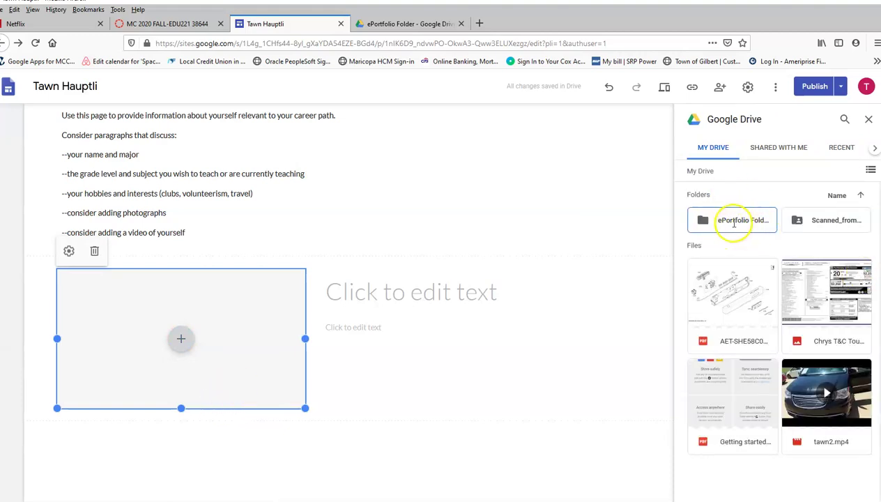
pyautogui.click(734, 221)
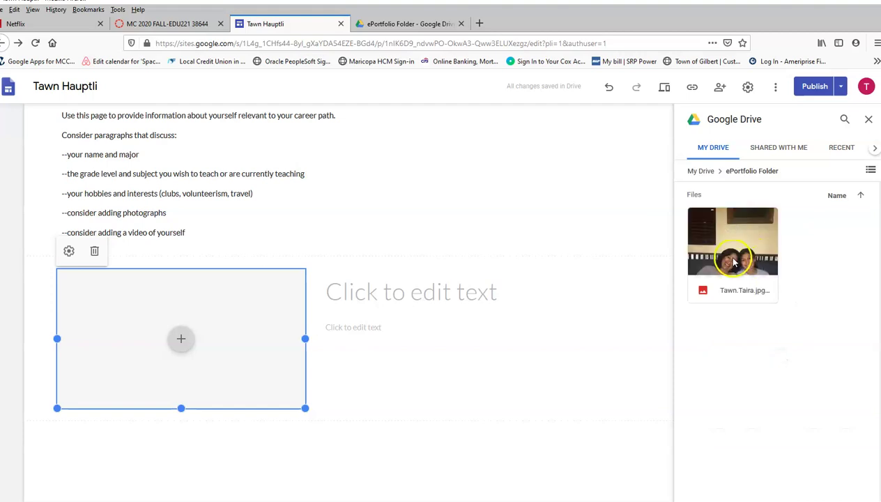
pyautogui.click(732, 262)
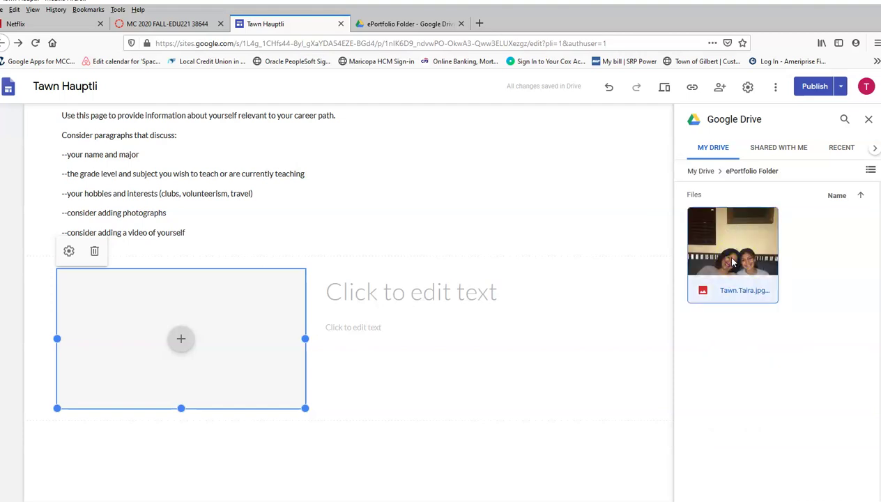
pyautogui.click(792, 371)
pyautogui.click(568, 489)
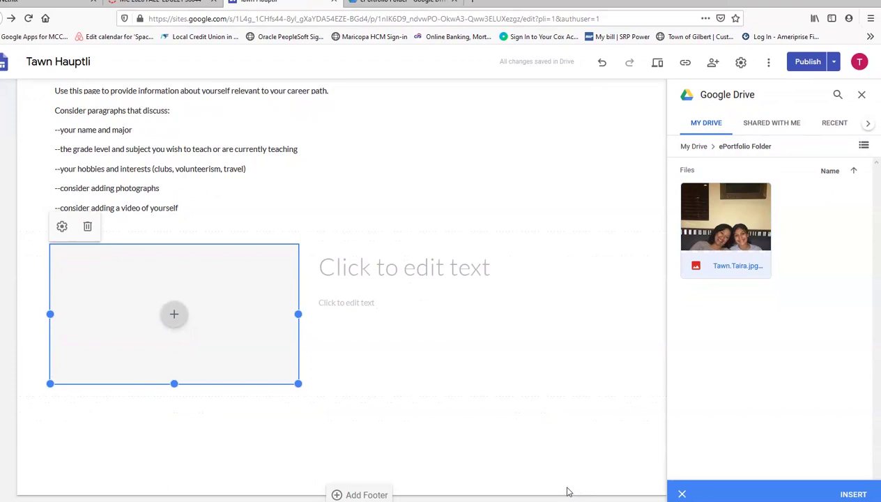
pyautogui.click(569, 491)
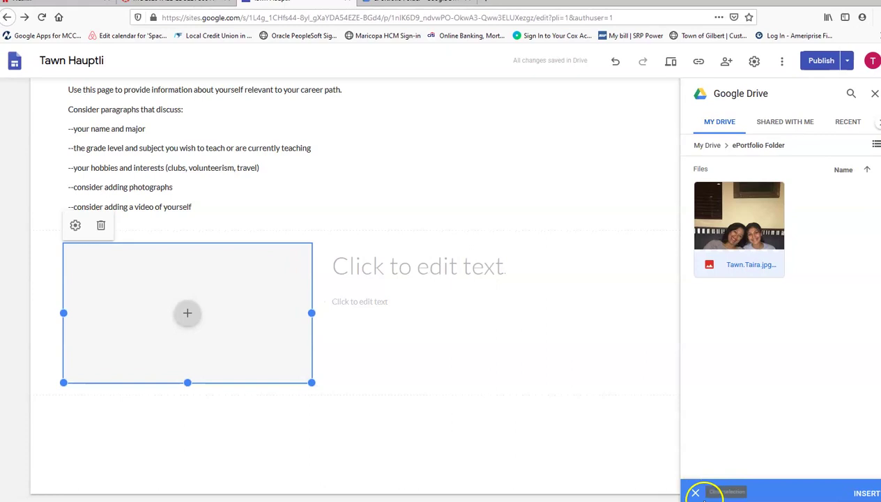
pyautogui.click(862, 493)
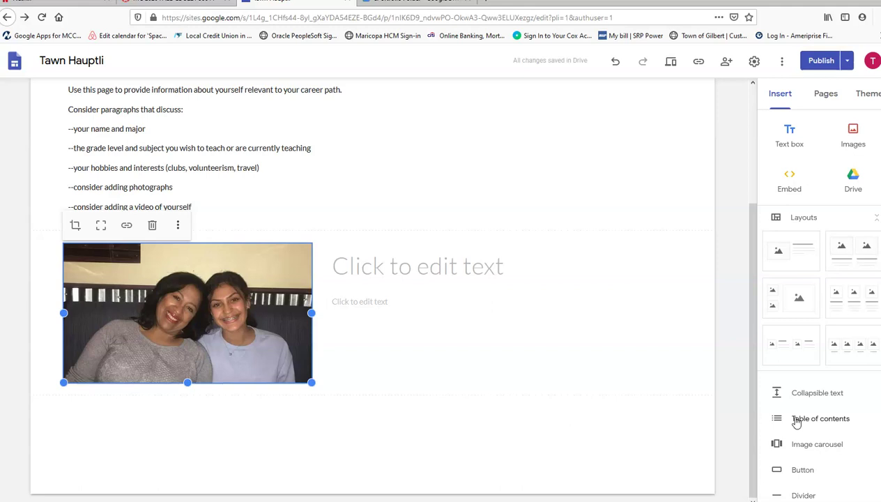
# Title the text box beside the photo 'Me and my daughter' and return to the page top.
pyautogui.click(459, 288)
pyautogui.click(384, 270)
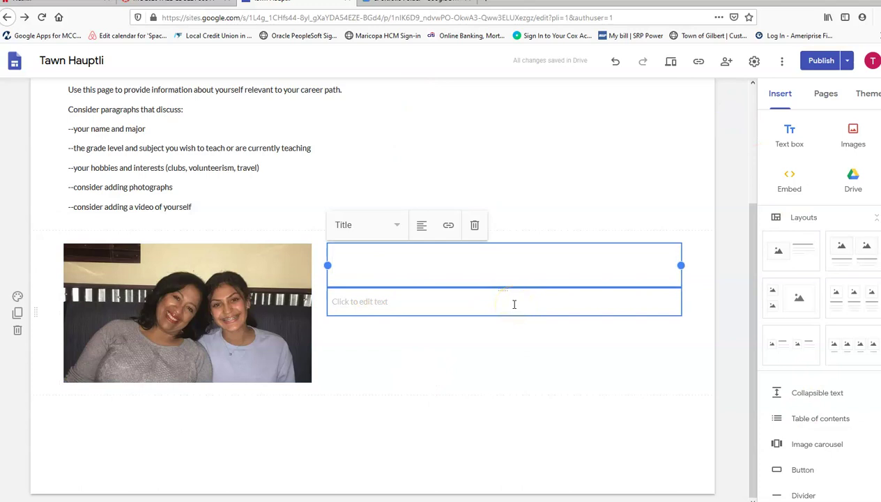
pyautogui.write('Me and my daughter')
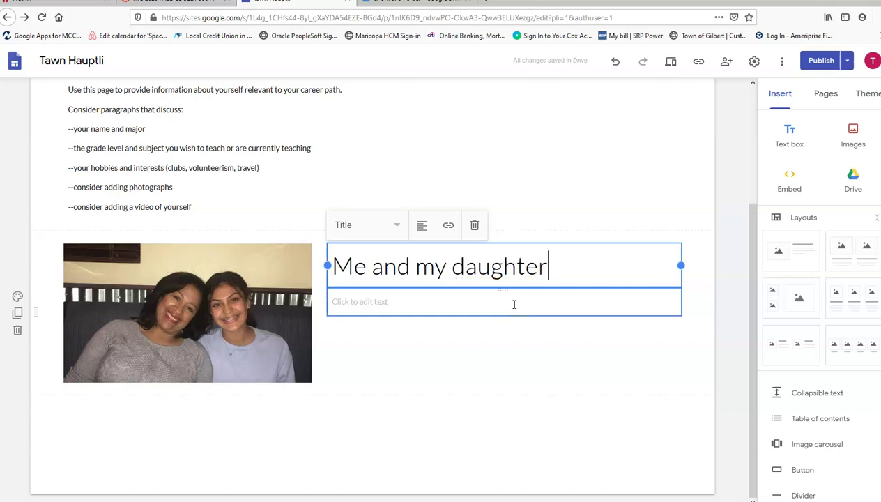
pyautogui.click(356, 302)
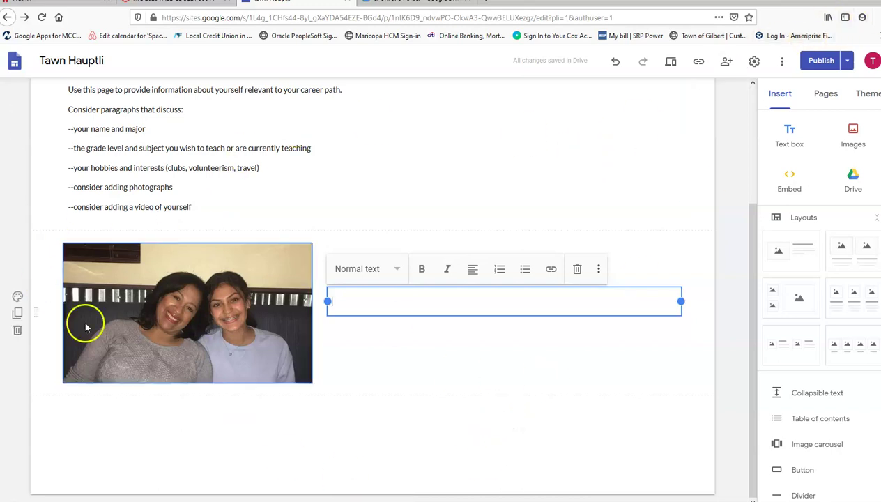
pyautogui.scroll(3, 488, 412)
pyautogui.scroll(1, 549, 383)
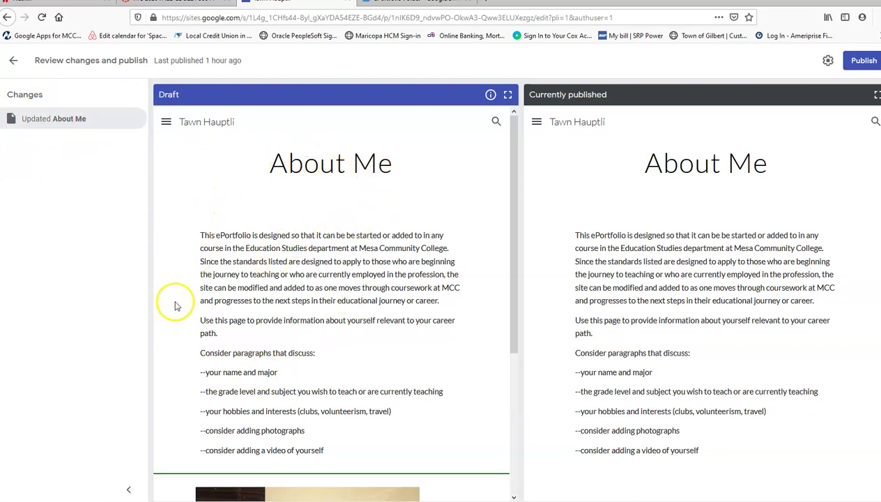
# Compare the Draft and Currently published versions, then publish the updated About Me page.
pyautogui.scroll(-3, 232, 281)
pyautogui.scroll(2, 247, 288)
pyautogui.scroll(2, 254, 288)
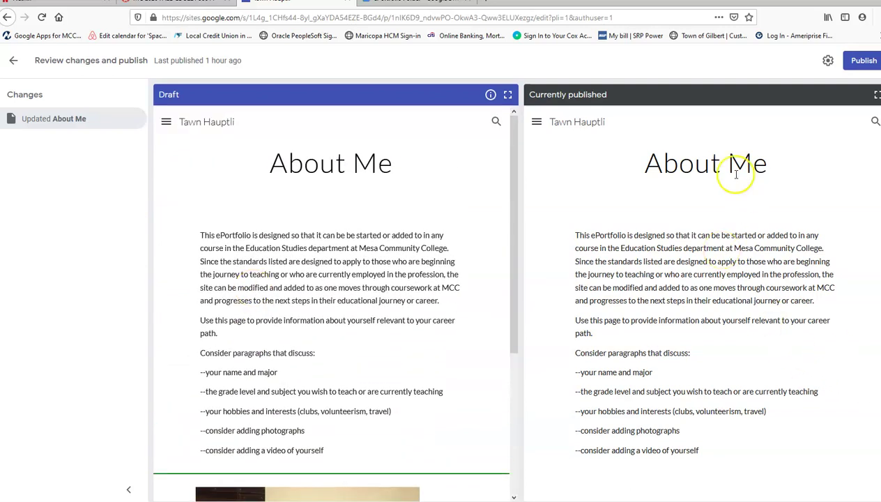
pyautogui.scroll(-3, 366, 261)
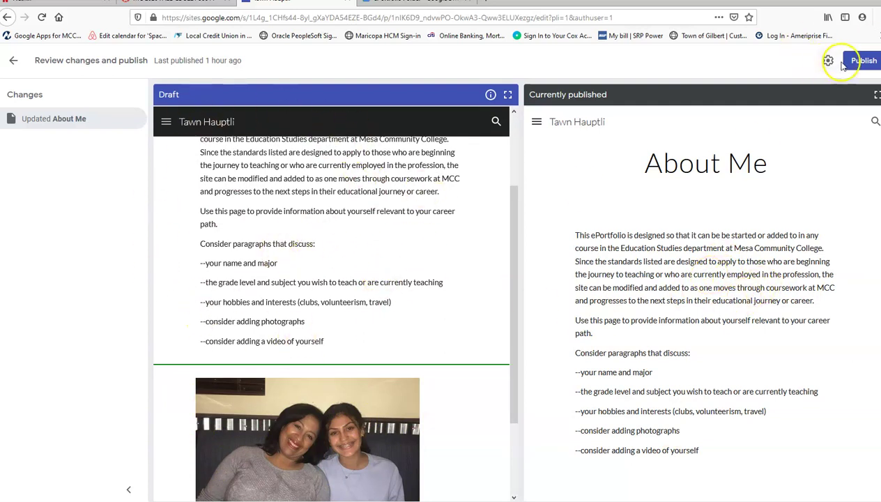
pyautogui.click(864, 60)
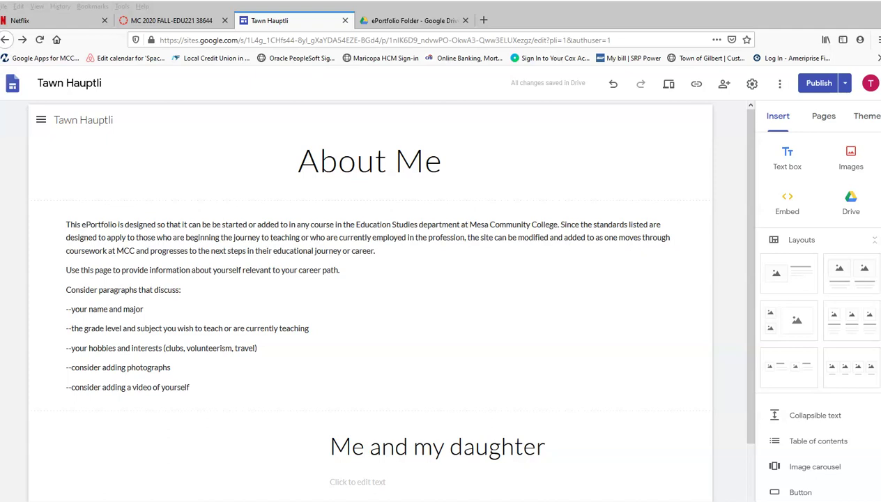
# Set the published site's link access to Public in the sharing settings.
pyautogui.click(725, 84)
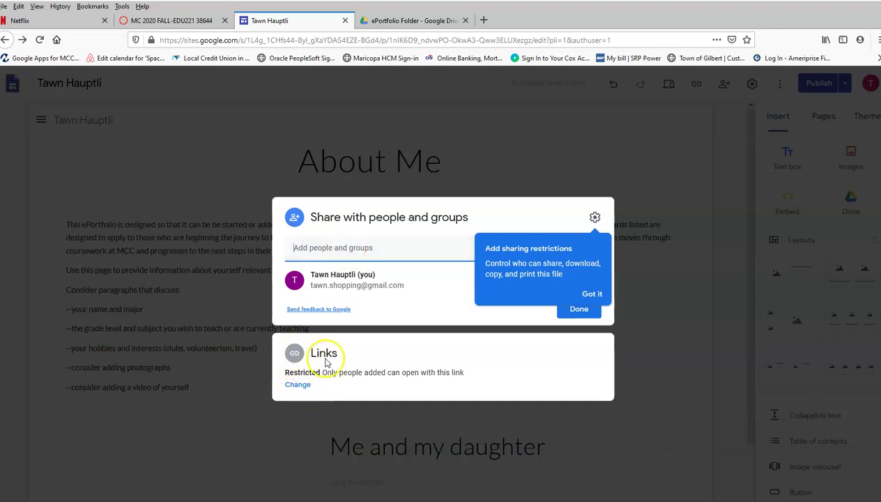
pyautogui.click(298, 385)
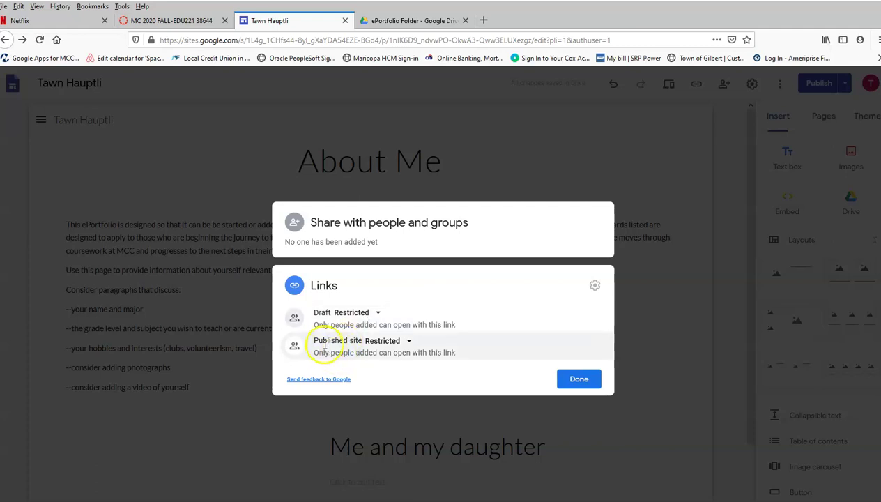
pyautogui.click(410, 342)
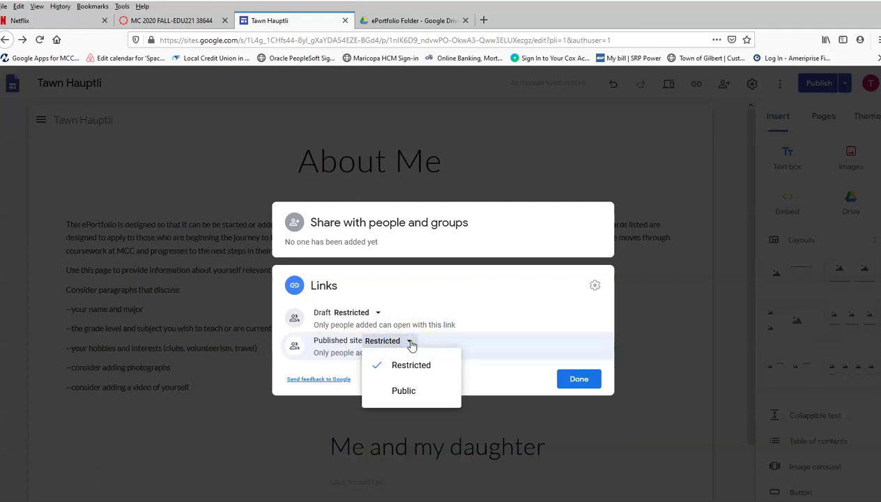
pyautogui.click(400, 391)
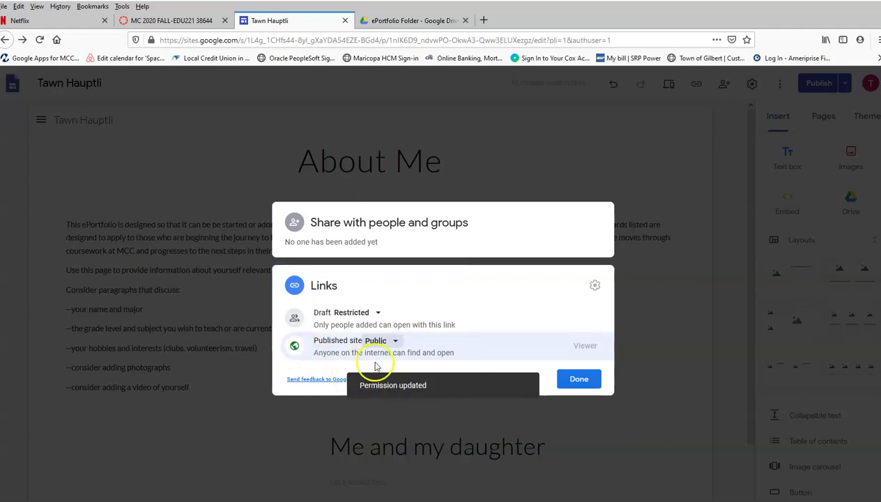
pyautogui.click(581, 381)
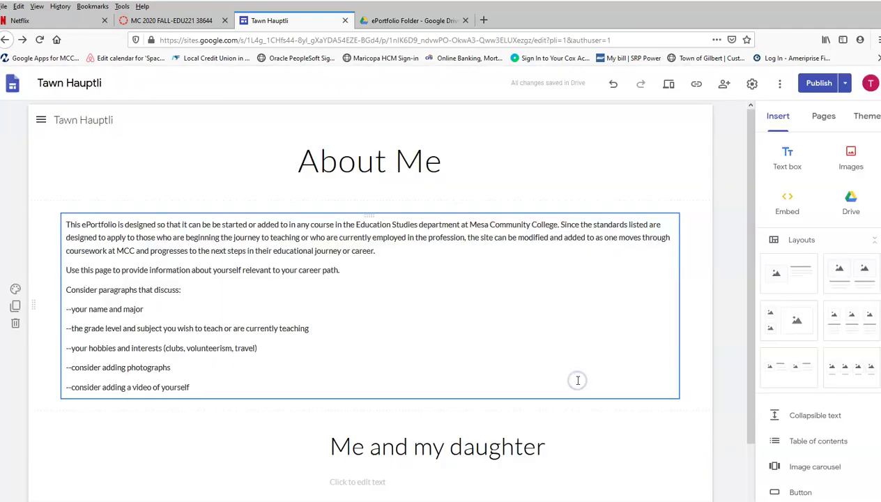
# Leave publish review and copy the published site's web address.
pyautogui.click(614, 370)
pyautogui.click(611, 344)
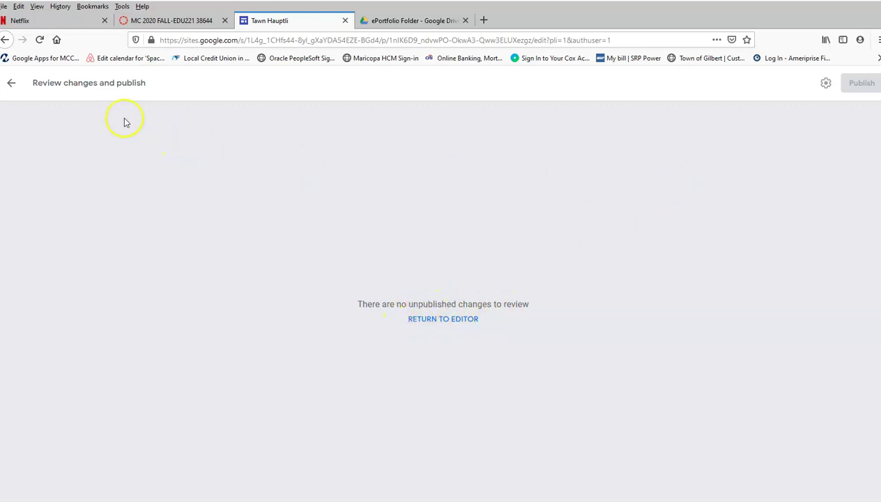
pyautogui.click(11, 83)
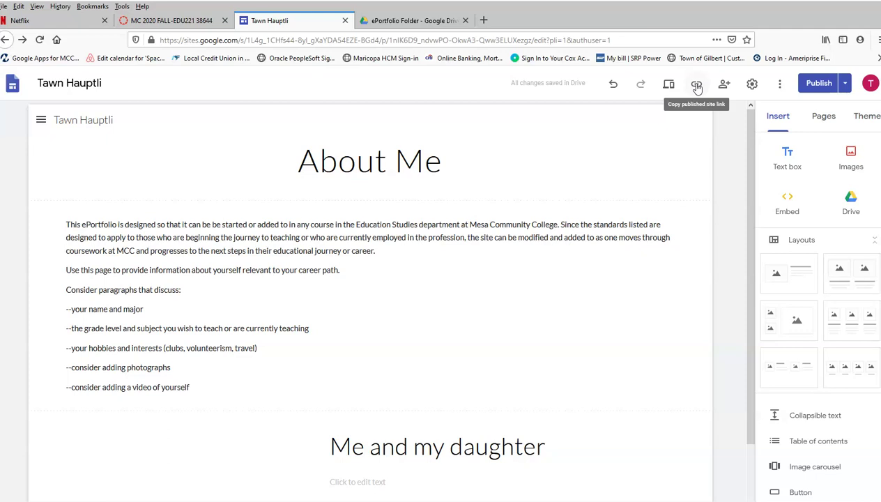
pyautogui.click(696, 86)
pyautogui.click(573, 307)
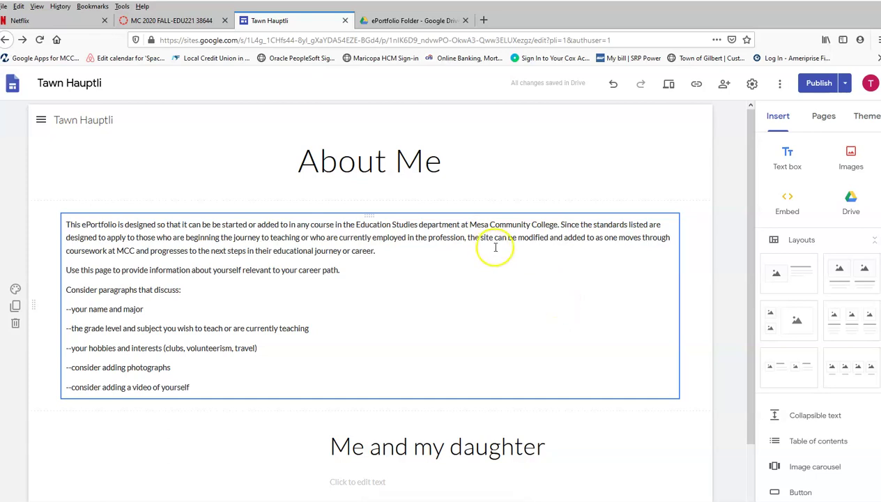
# Open the ePortfolio Creation assignment in the EDU221 Canvas course.
pyautogui.click(175, 22)
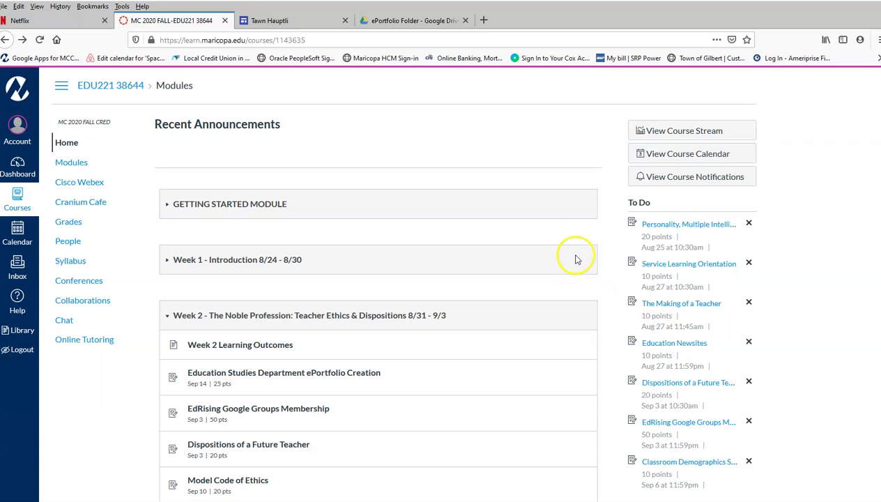
pyautogui.click(297, 377)
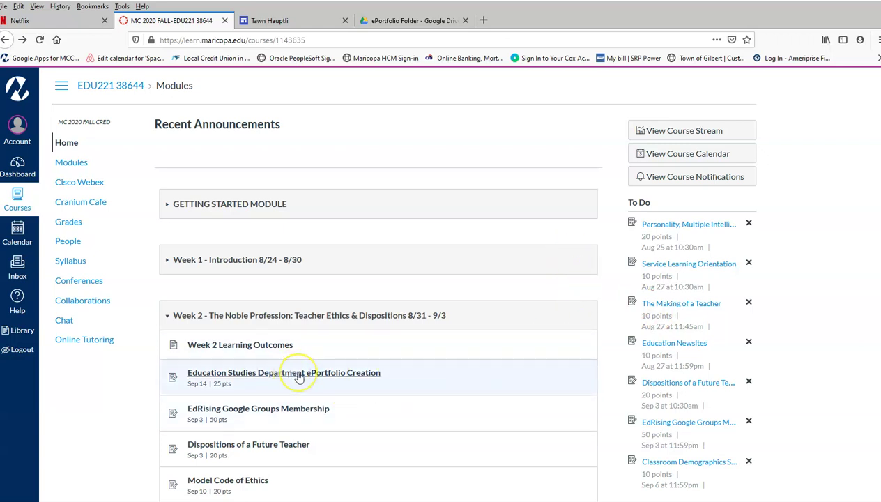
pyautogui.click(390, 351)
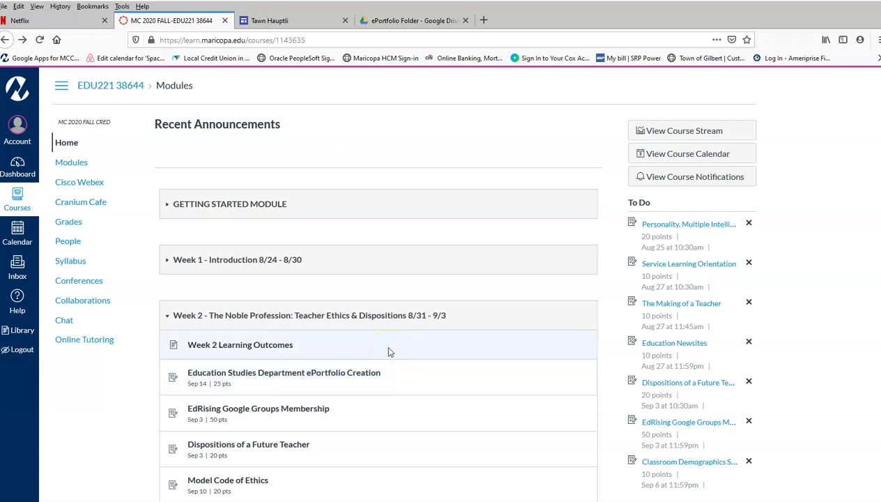
pyautogui.click(354, 375)
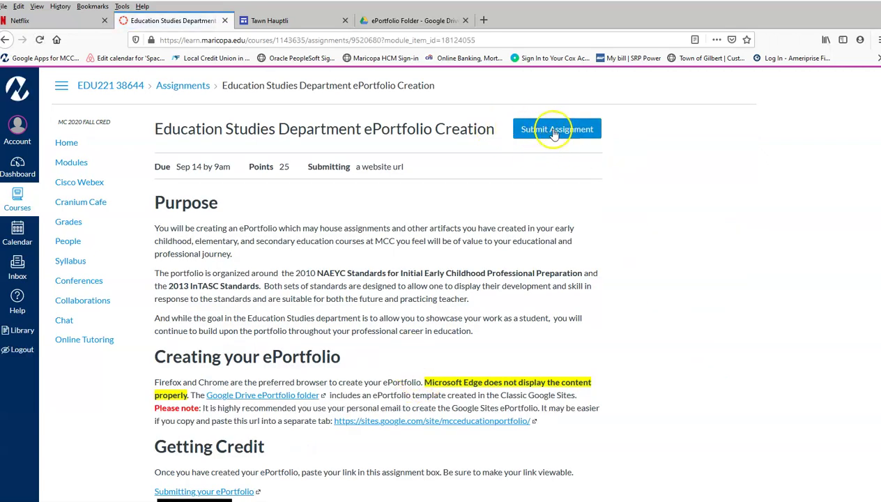
# Submit the copied Google Sites link as the assignment's Website URL.
pyautogui.click(554, 130)
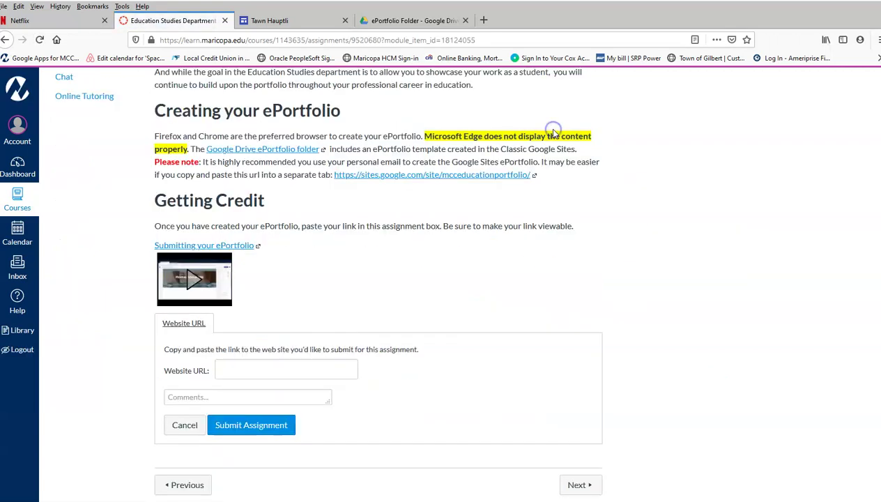
pyautogui.click(267, 368)
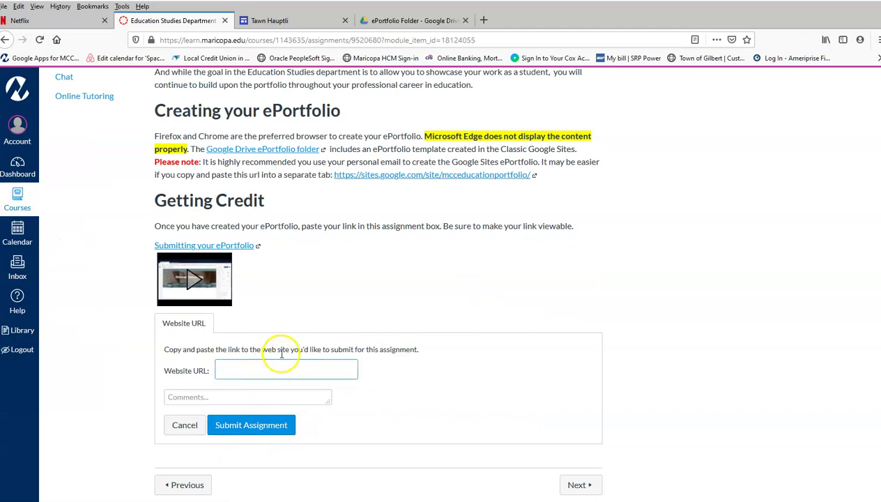
pyautogui.write('https://sites.google.com/site/hauptlitawn/home')
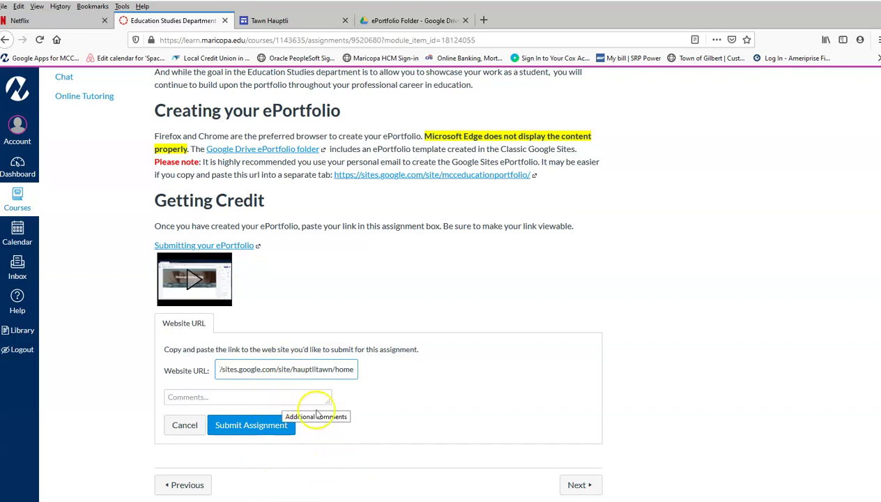
pyautogui.scroll(-1, 512, 424)
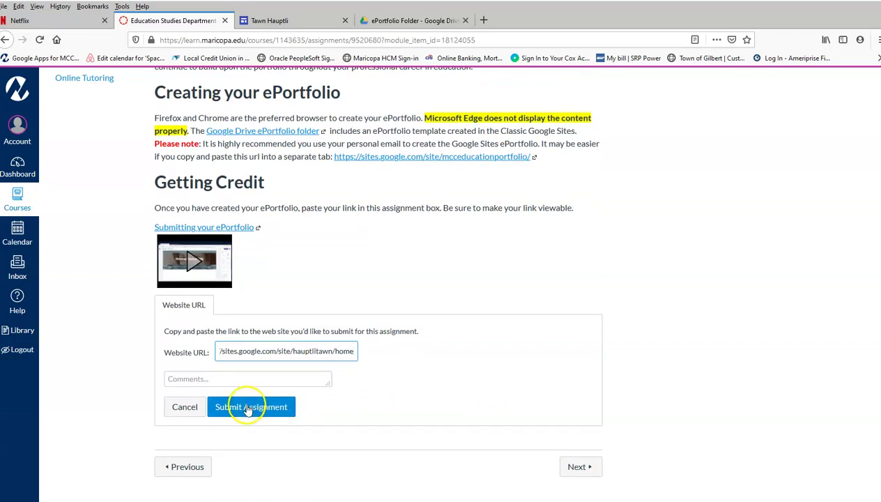
pyautogui.click(252, 407)
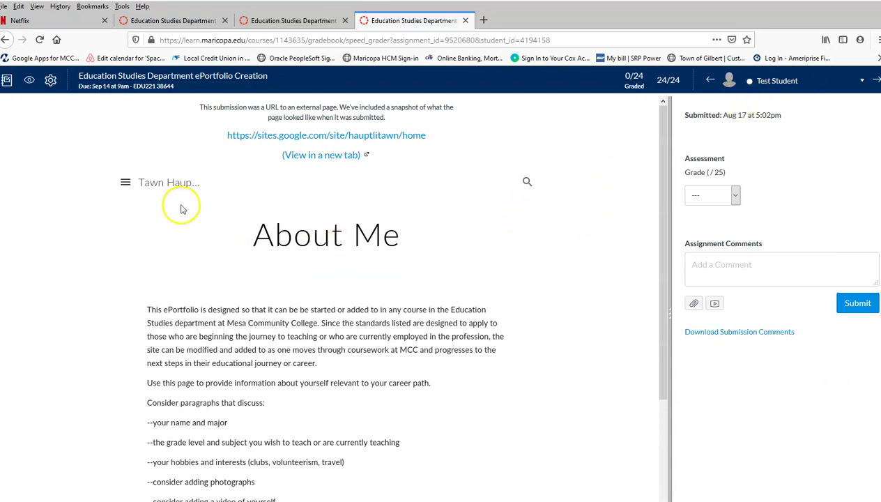
# Scroll through the submitted About Me page snapshot in SpeedGrader.
pyautogui.scroll(-3, 406, 212)
pyautogui.scroll(-2, 410, 216)
pyautogui.scroll(3, 443, 175)
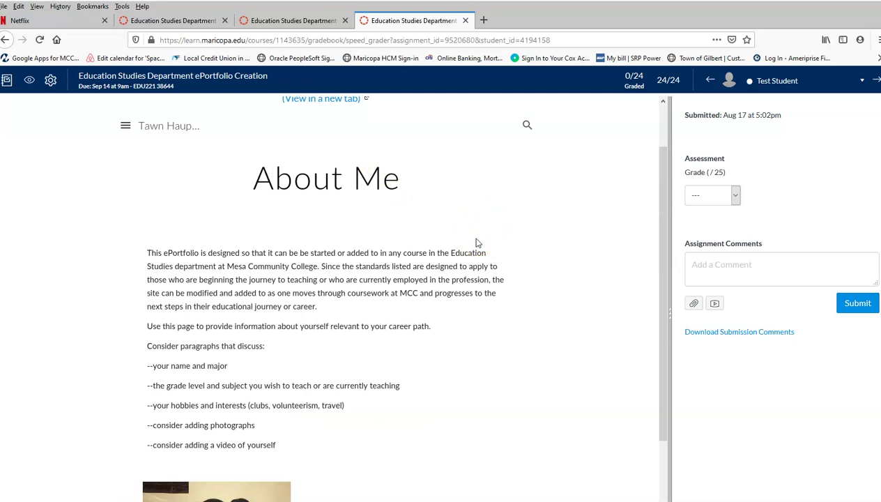
pyautogui.scroll(2, 477, 242)
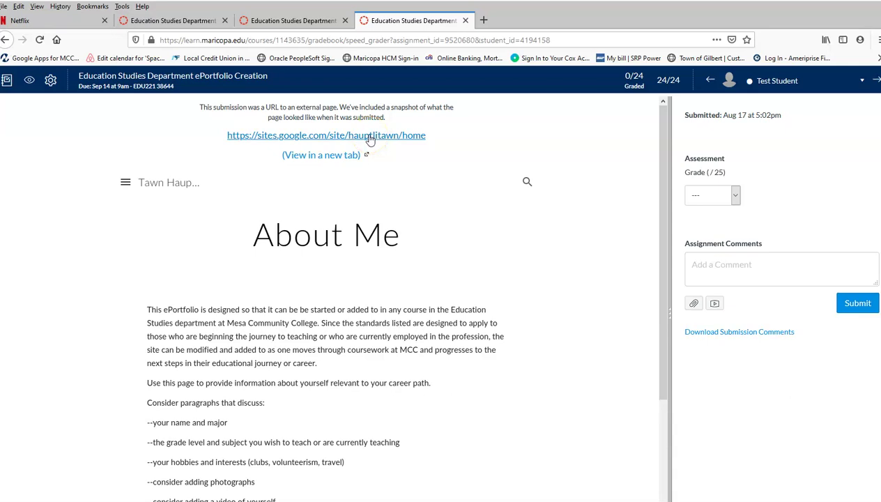
# Open the submitted site link from SpeedGrader in a new window and scroll through the live About Me page.
pyautogui.click(370, 139)
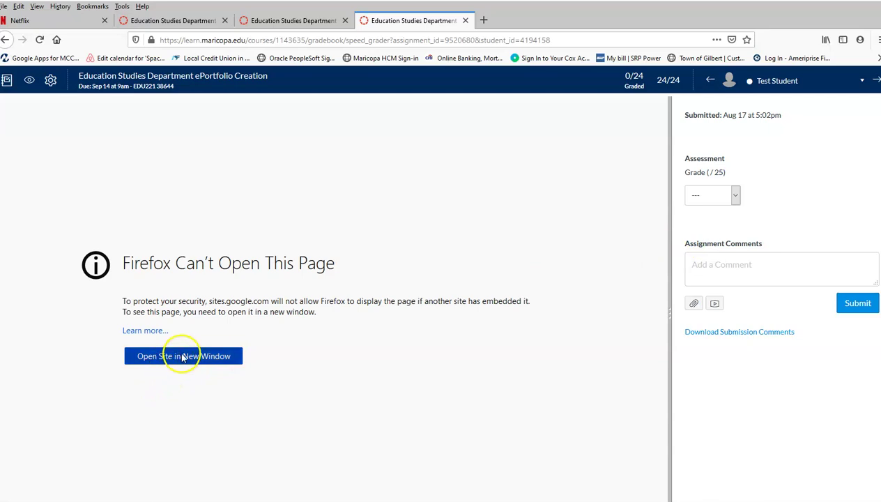
pyautogui.click(183, 356)
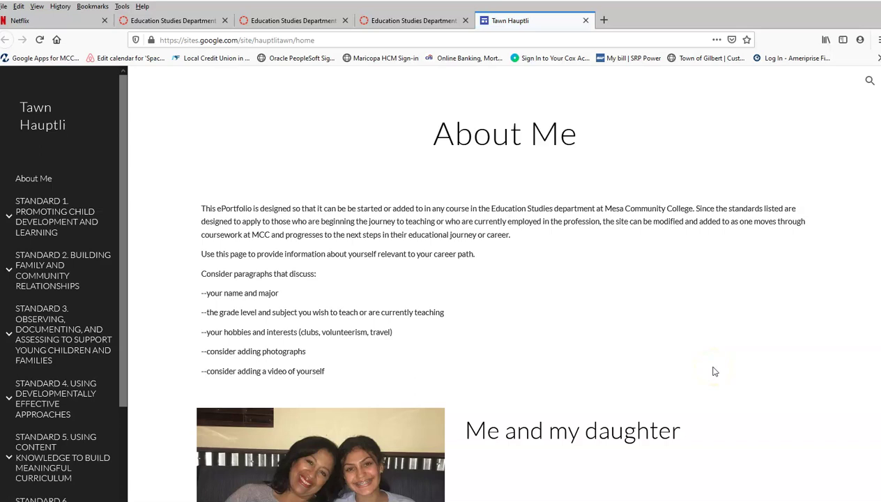
pyautogui.scroll(-1, 713, 372)
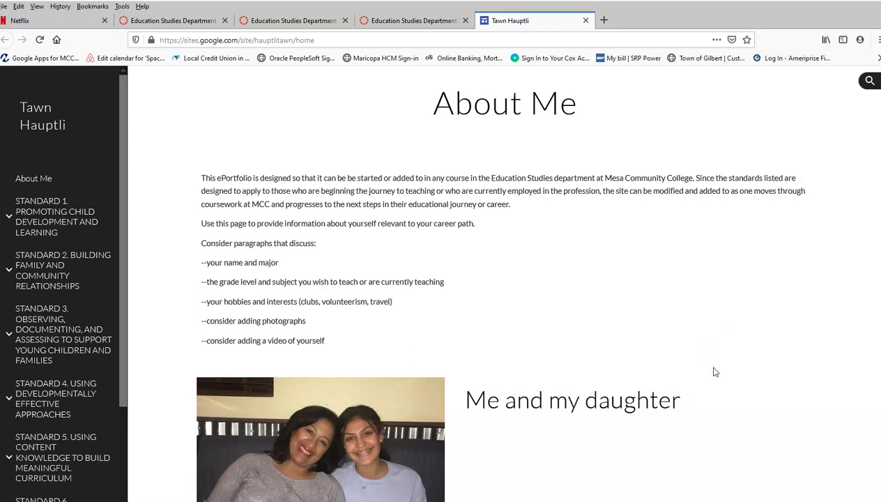